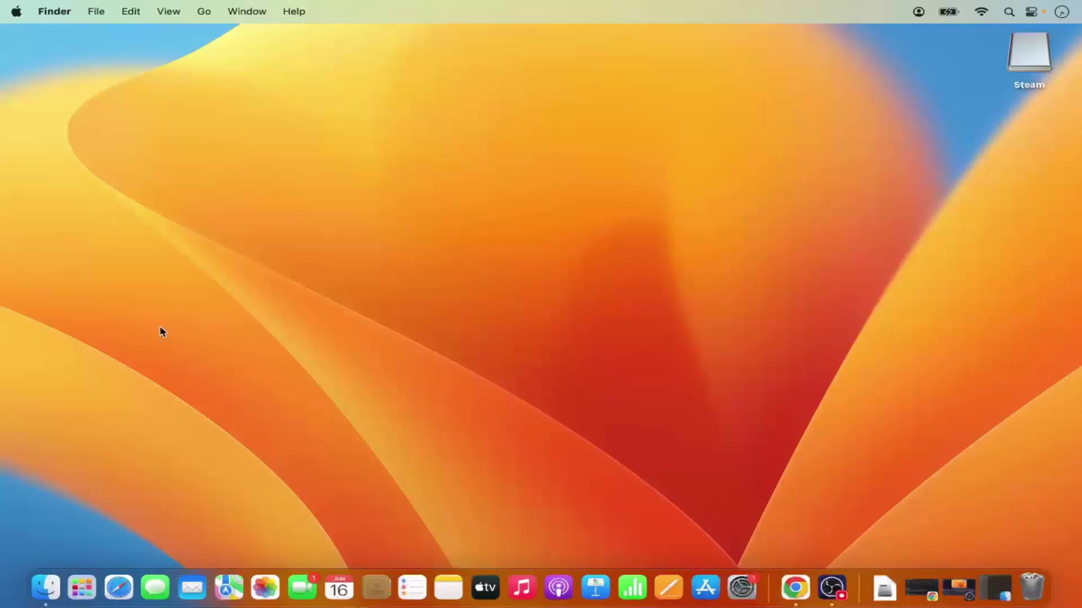
Step: Open the Applications folder in a Finder window and locate the VLC app
{"action": "left_click", "coordinate": [45, 591]}
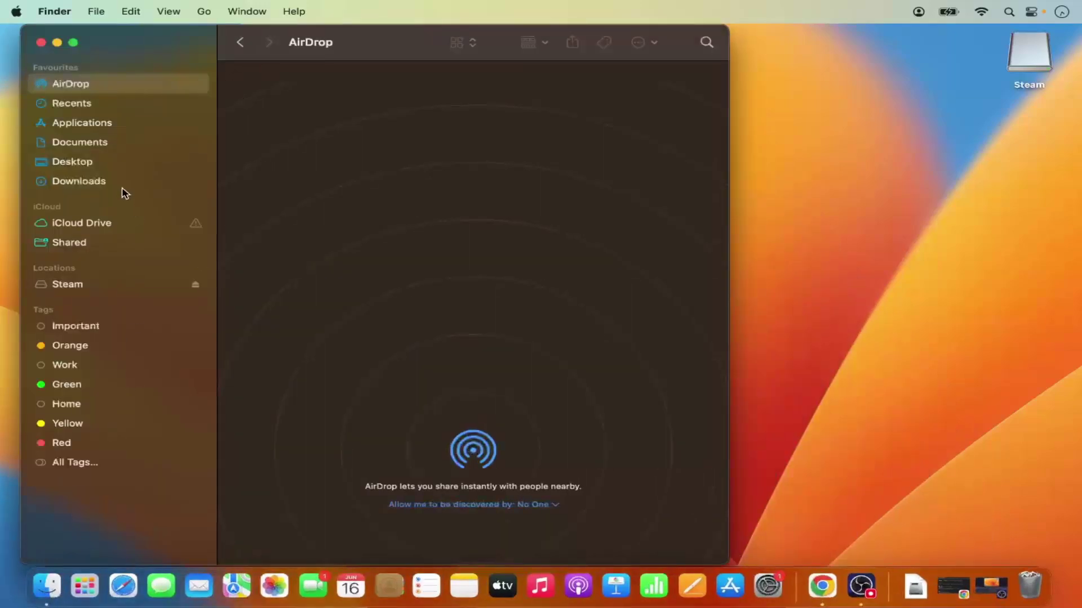
{"action": "left_click", "coordinate": [95, 129]}
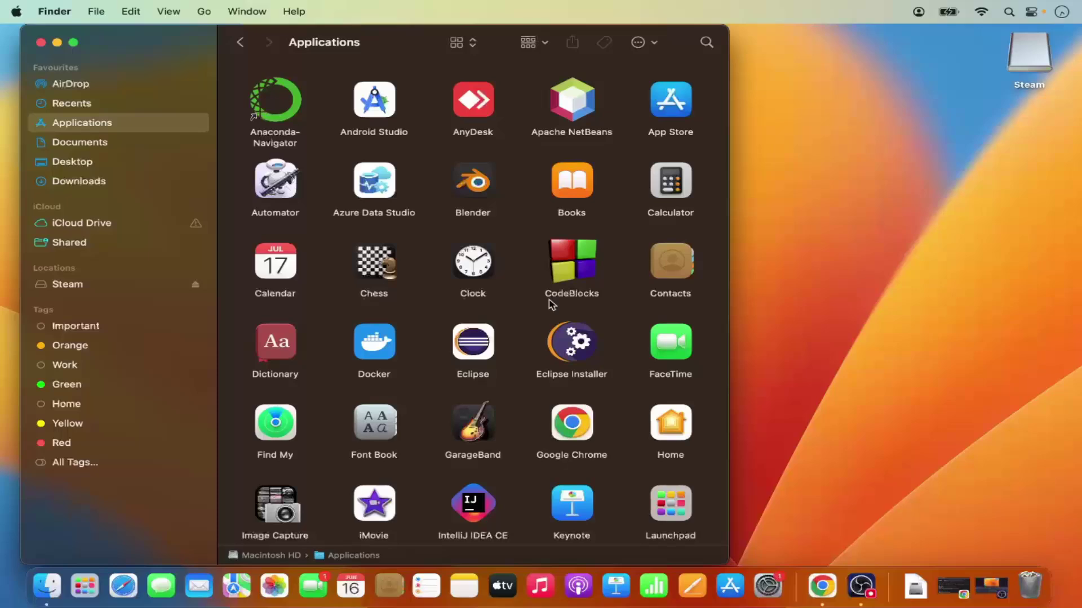
{"action": "scroll", "coordinate": [551, 304], "scroll_direction": "down", "scroll_amount": 10}
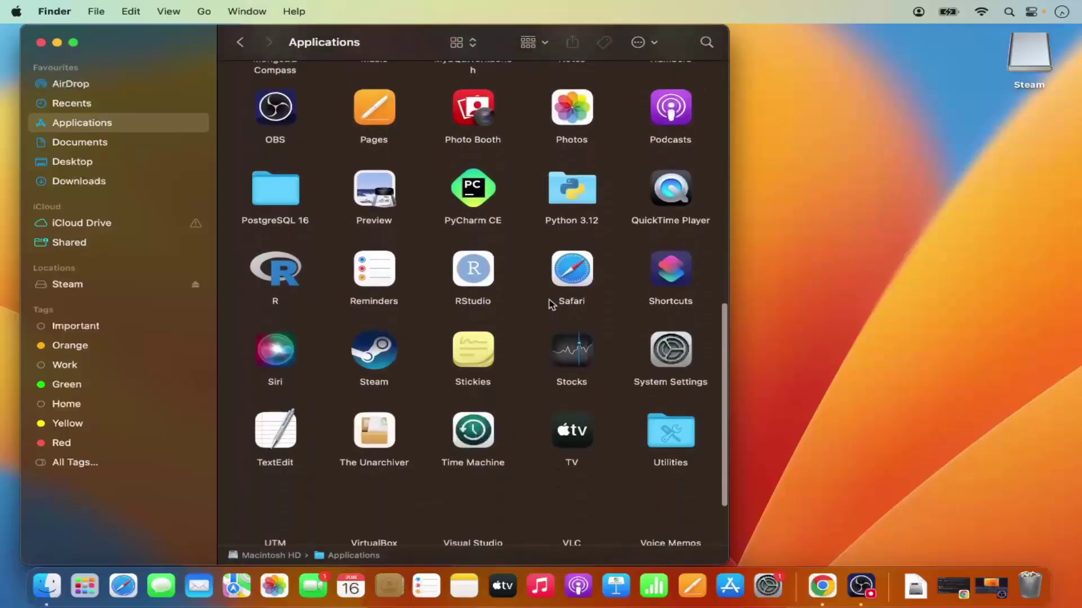
{"action": "scroll", "coordinate": [550, 304], "scroll_direction": "down", "scroll_amount": 3}
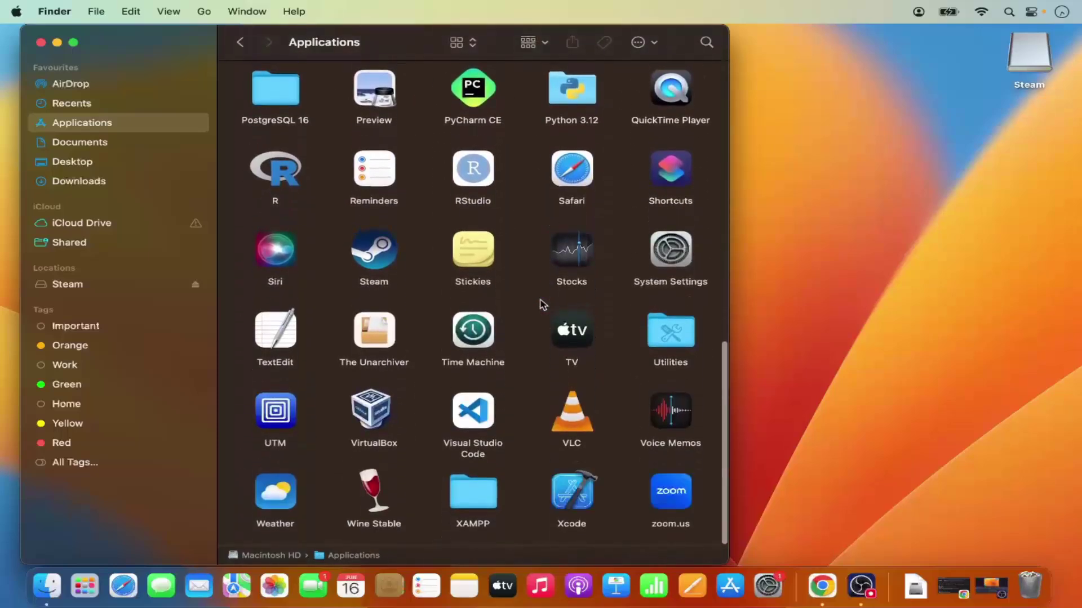
Step: Widen the Applications window and switch it to full screen
{"action": "double_click", "coordinate": [399, 44]}
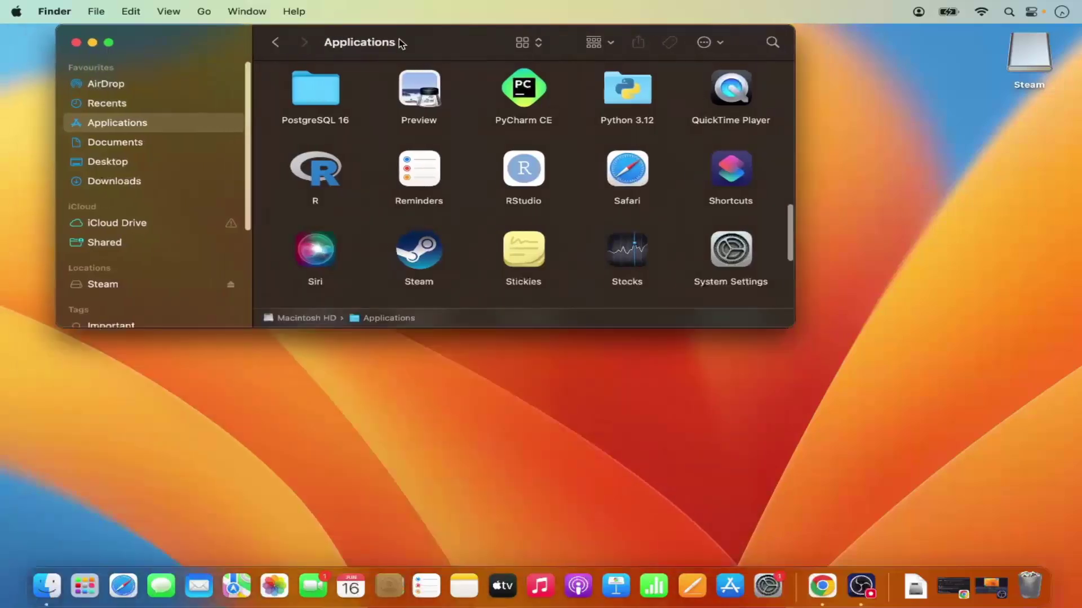
{"action": "double_click", "coordinate": [451, 38]}
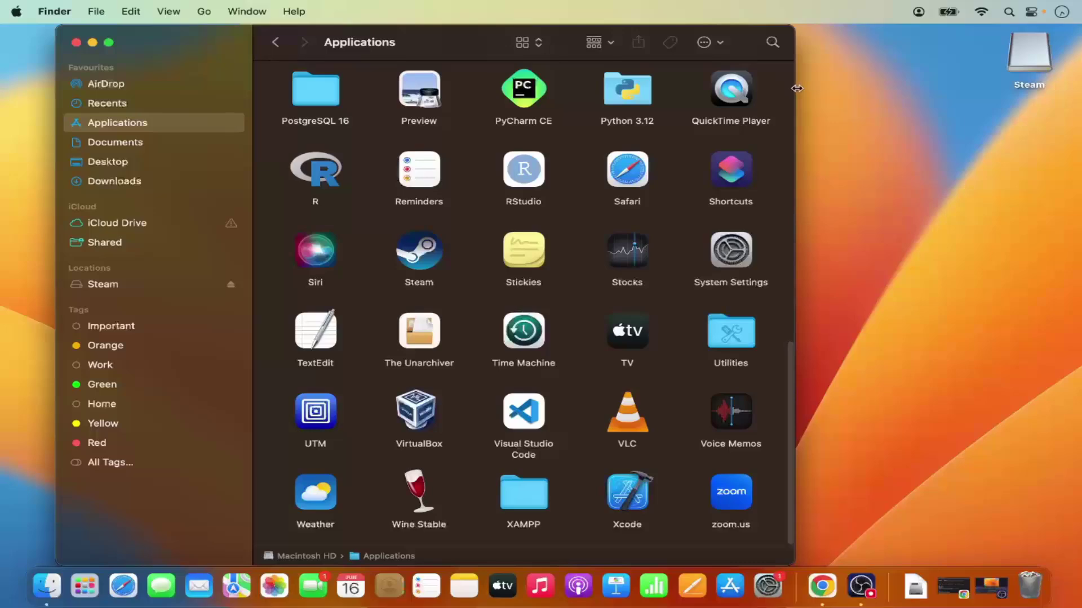
{"action": "left_click_drag", "start_coordinate": [796, 89], "coordinate": [1051, 113]}
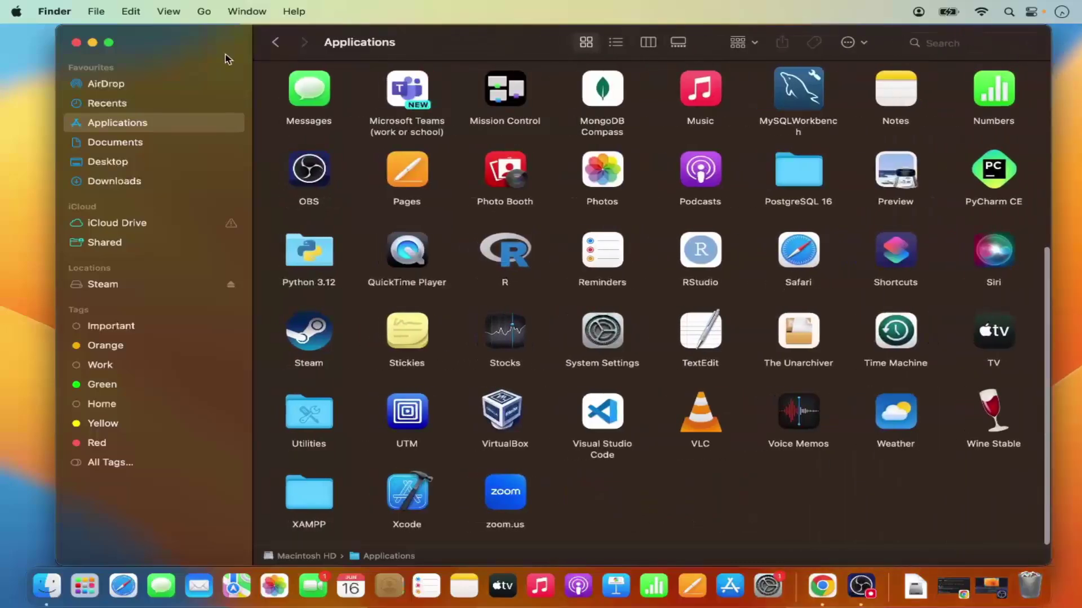
{"action": "left_click", "coordinate": [109, 42]}
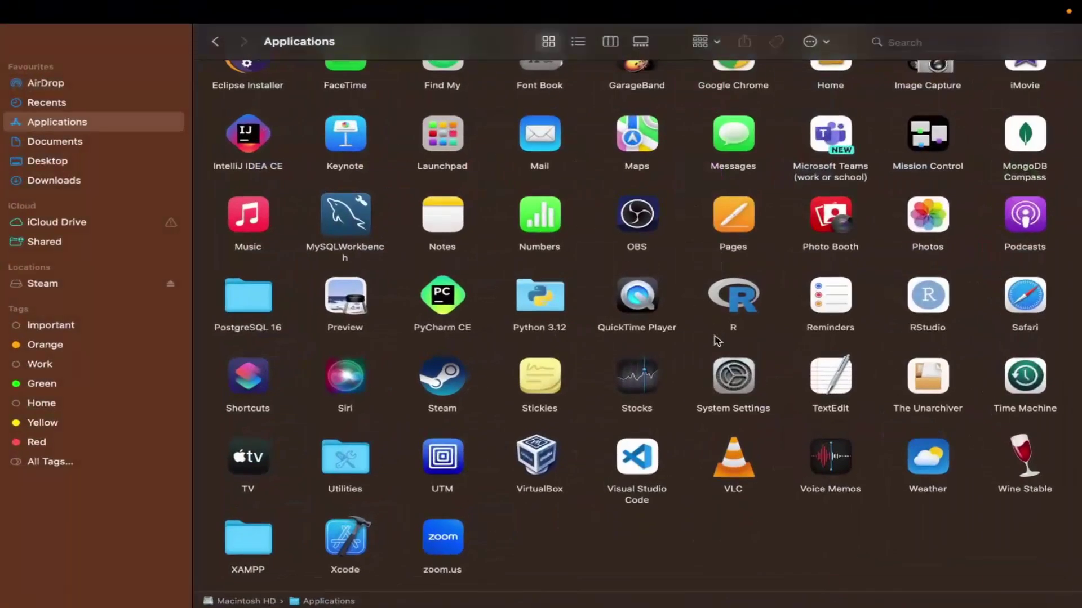
{"action": "left_click", "coordinate": [735, 481]}
{"action": "right_click", "coordinate": [735, 481]}
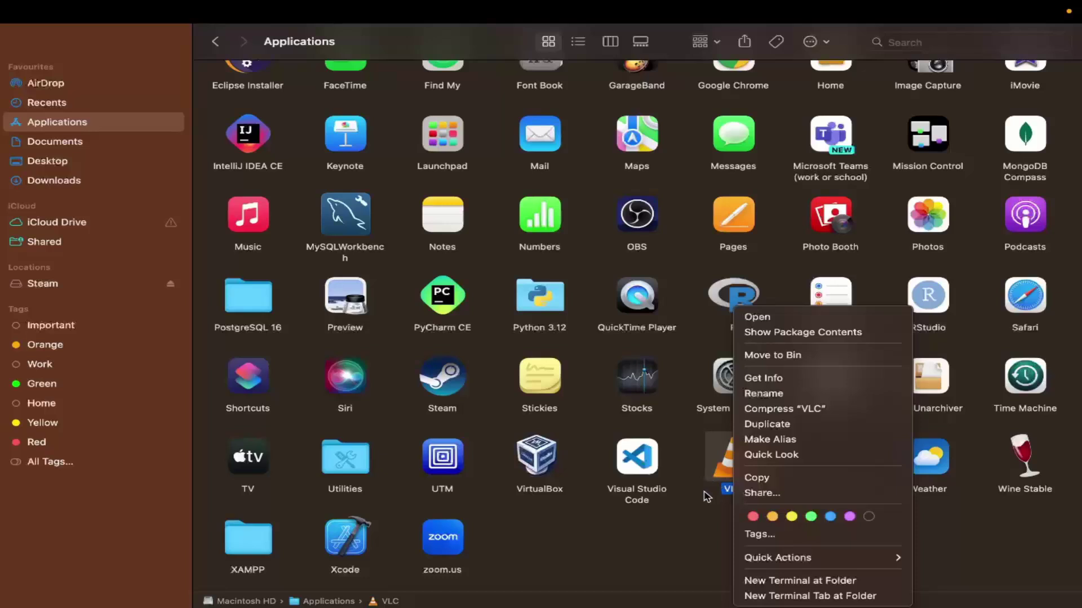
{"action": "left_click", "coordinate": [708, 519]}
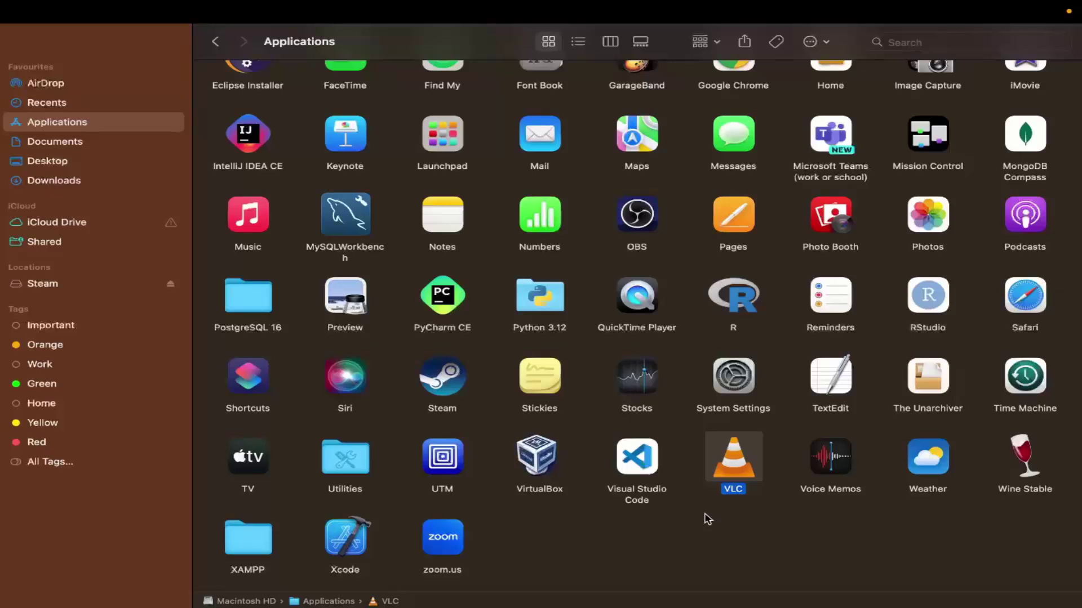
{"action": "left_click", "coordinate": [708, 520]}
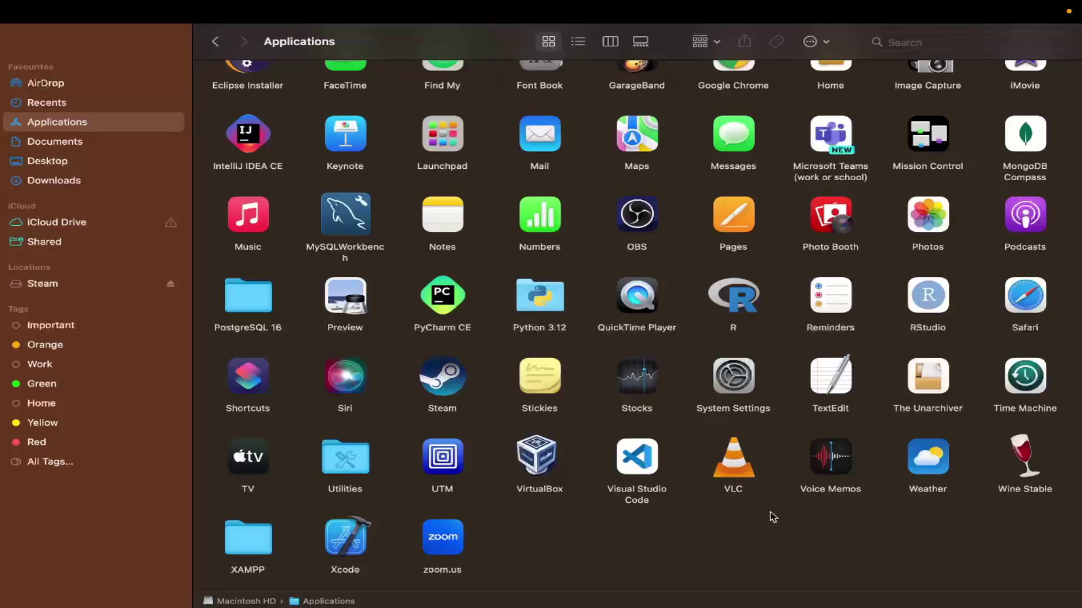
Step: Search This Mac for items whose content contains "vlc"
{"action": "scroll", "coordinate": [772, 517], "scroll_direction": "down", "scroll_amount": 1}
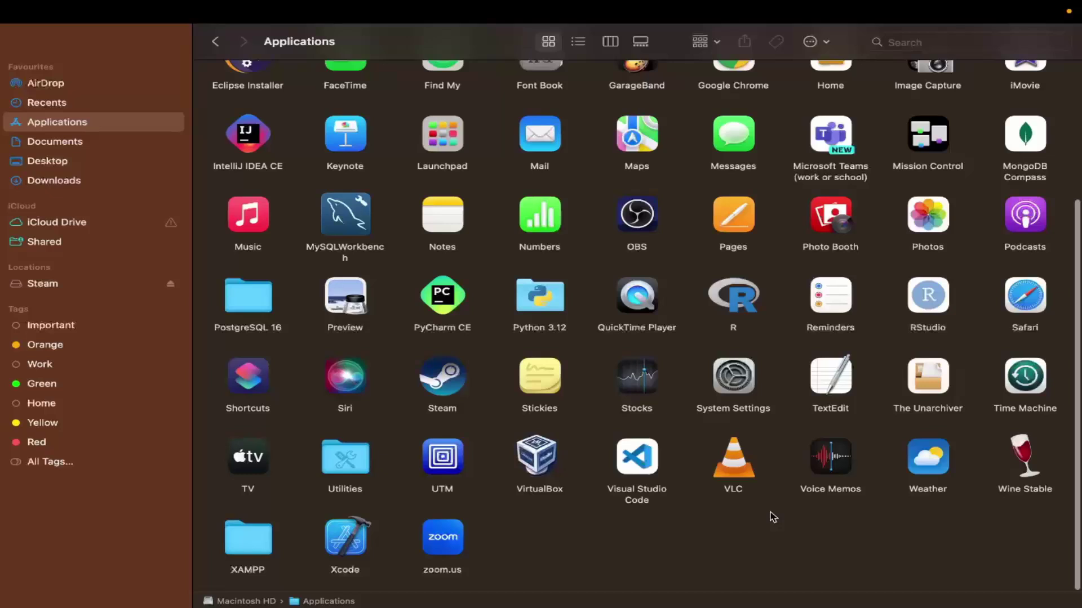
{"action": "scroll", "coordinate": [772, 514], "scroll_direction": "up", "scroll_amount": 5}
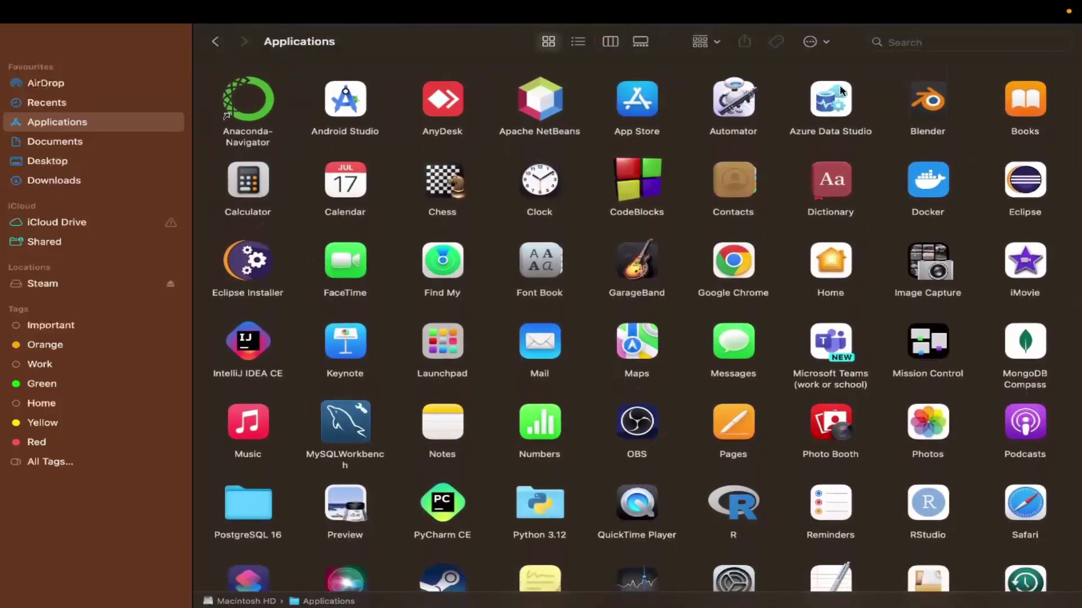
{"action": "left_click", "coordinate": [929, 43]}
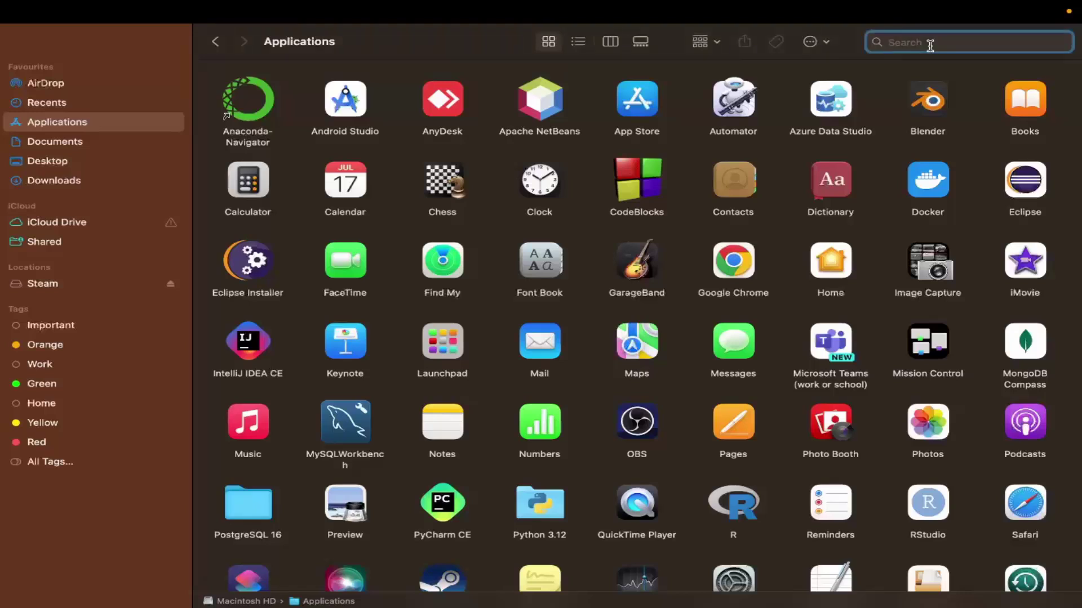
{"action": "type", "text": "vl"}
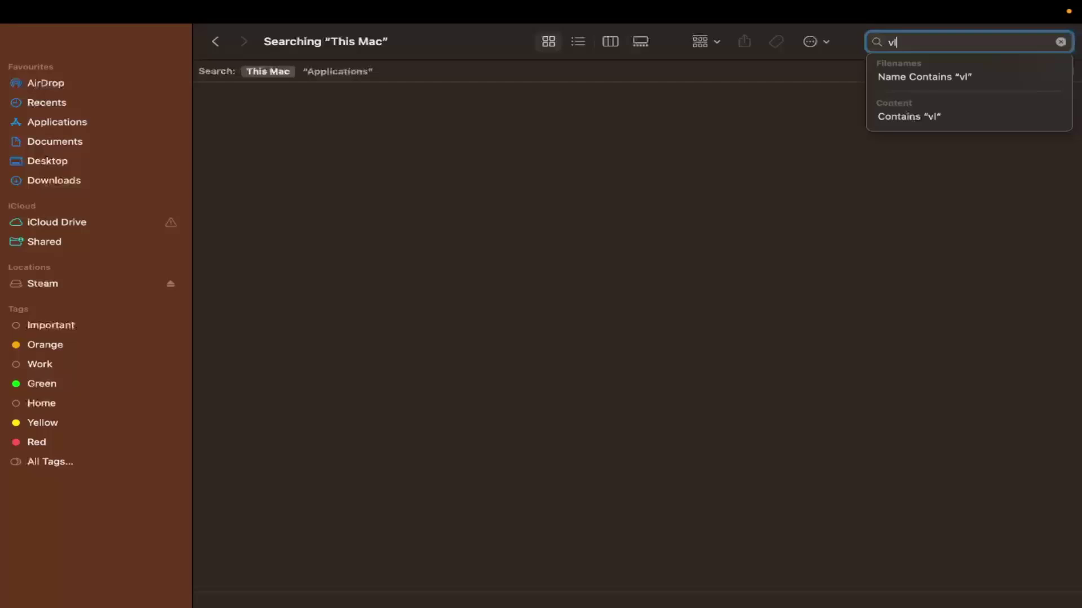
{"action": "type", "text": "c"}
{"action": "key", "text": "Down"}
{"action": "key", "text": "Down"}
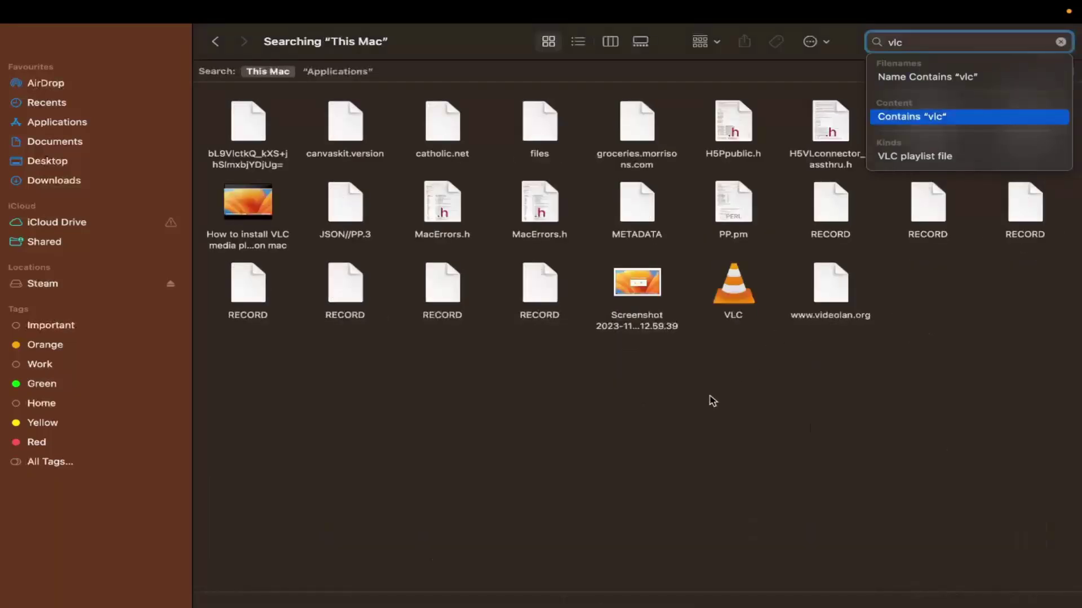
{"action": "key", "text": "Return"}
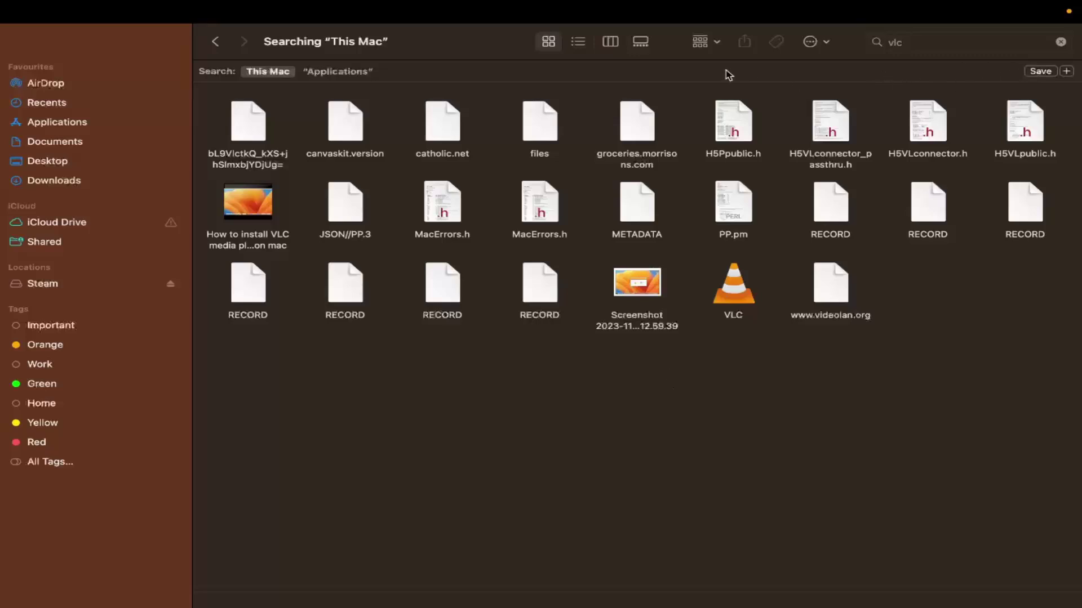
Step: Add a criterion to the search and look up the System files attribute with "sys", keeping it enabled for the criteria menu
{"action": "left_click", "coordinate": [1066, 71]}
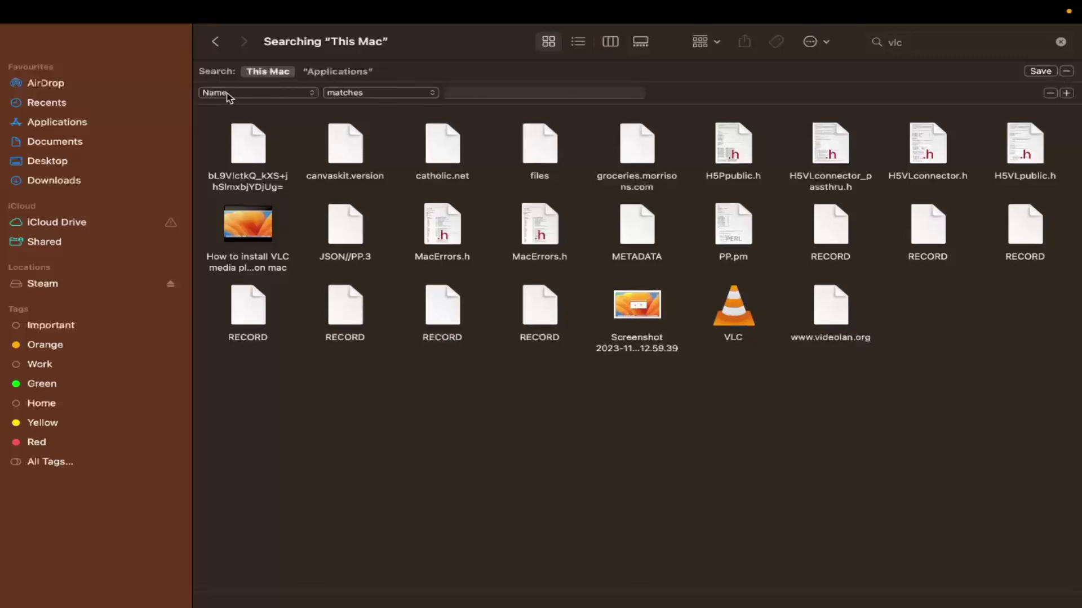
{"action": "left_click", "coordinate": [271, 96]}
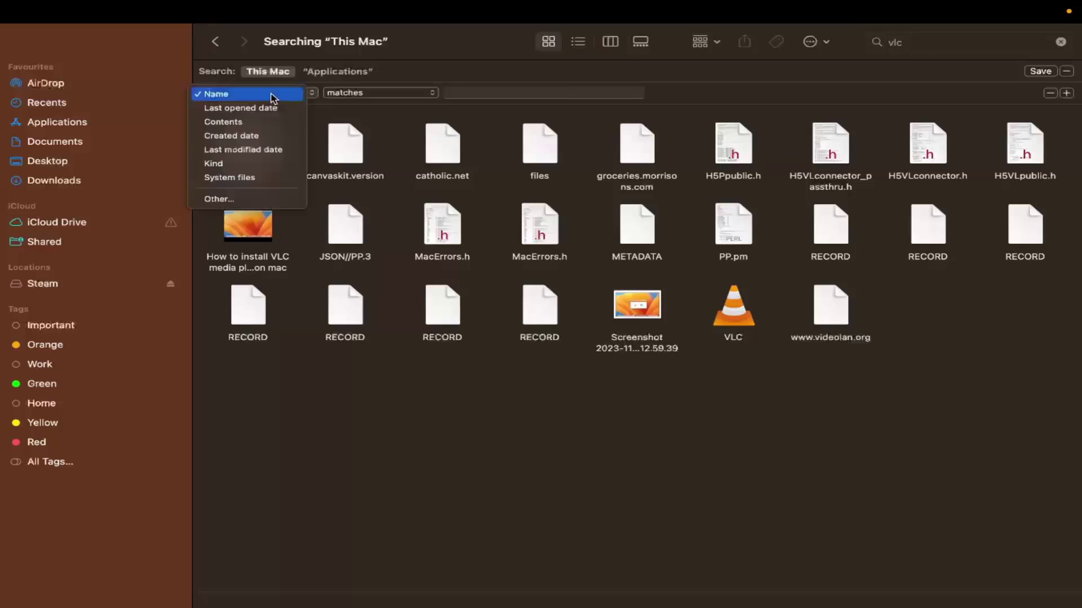
{"action": "left_click", "coordinate": [244, 199]}
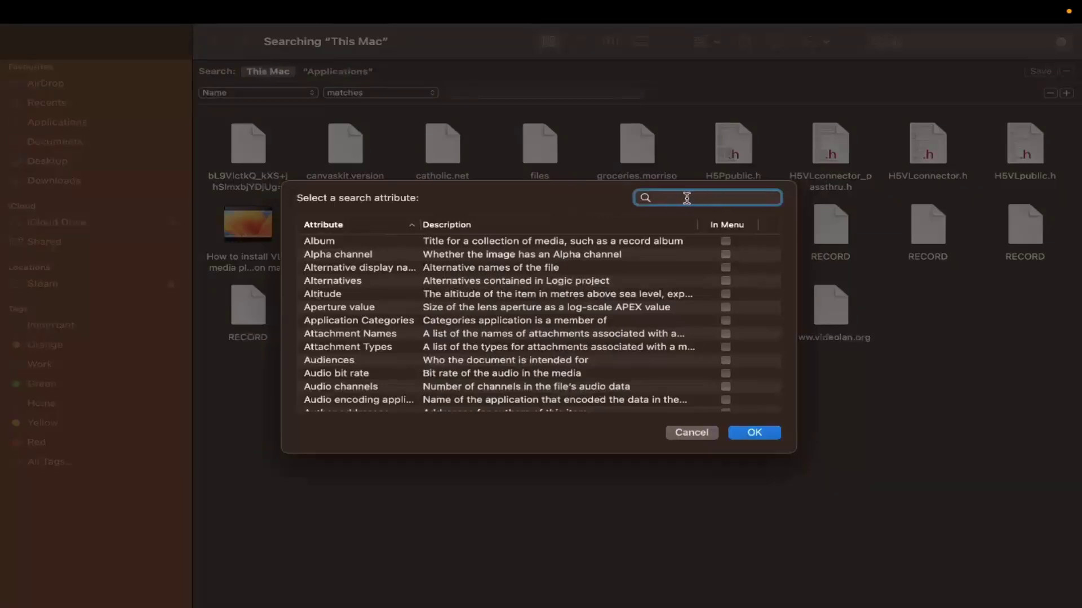
{"action": "type", "text": "sys"}
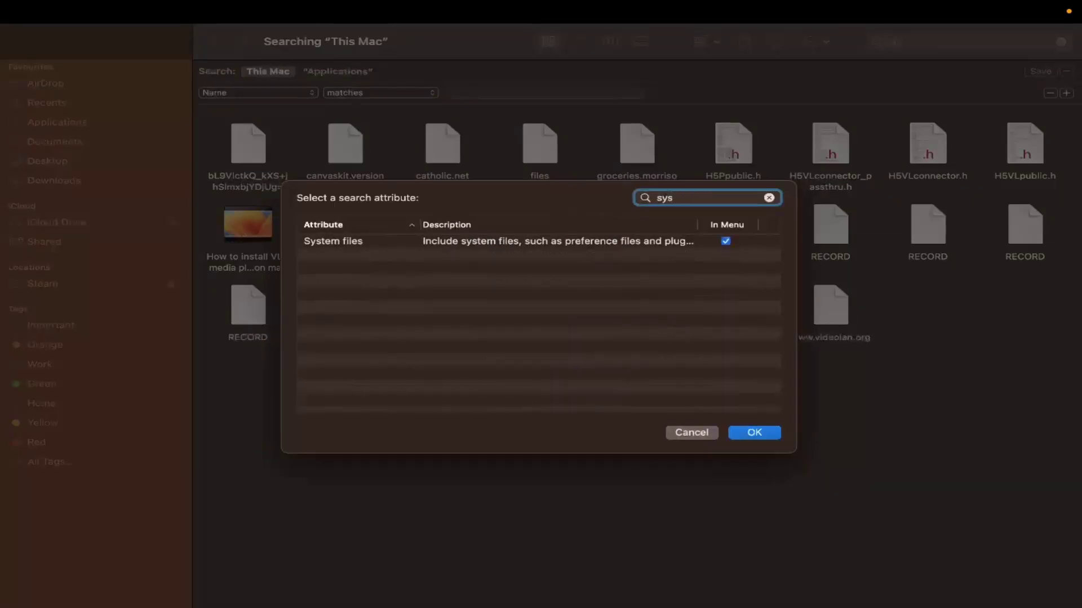
{"action": "left_click", "coordinate": [726, 241]}
{"action": "left_click", "coordinate": [725, 242]}
{"action": "left_click", "coordinate": [756, 438]}
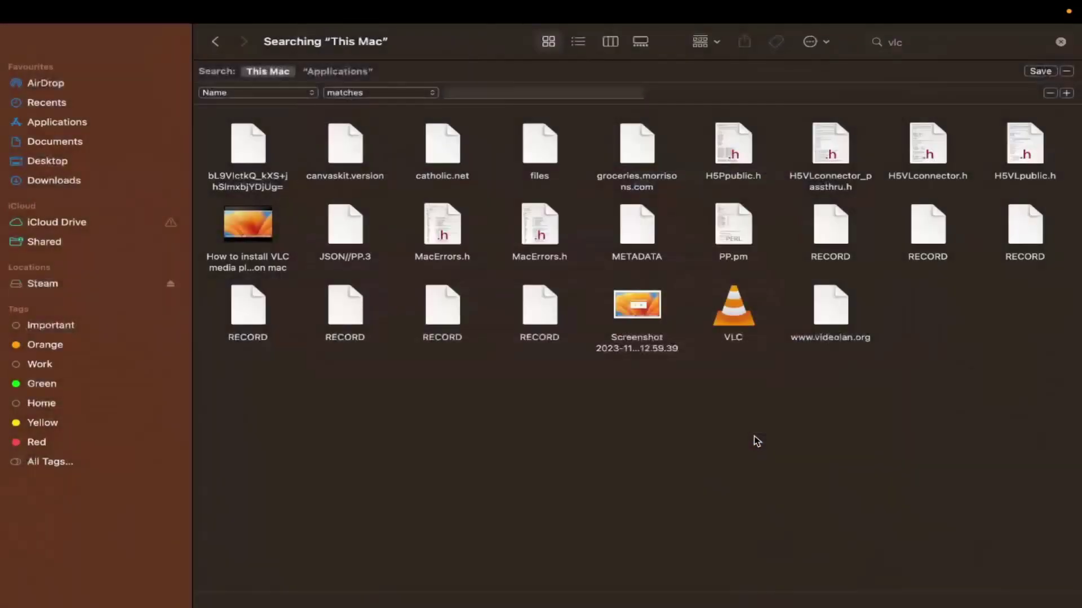
Step: Set the added search criterion to System files are included
{"action": "left_click", "coordinate": [256, 93]}
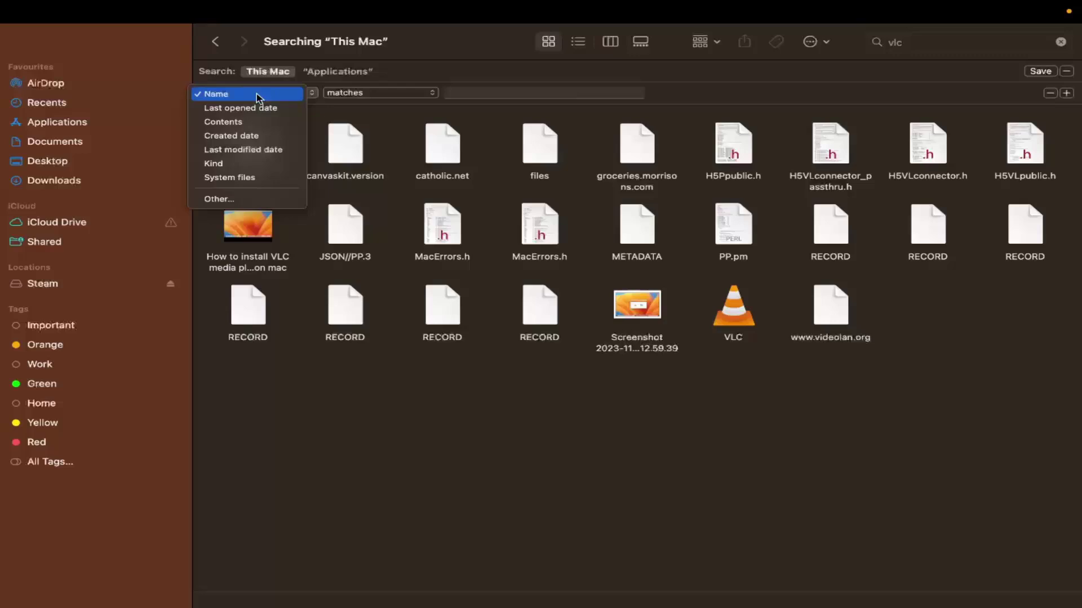
{"action": "left_click", "coordinate": [244, 179]}
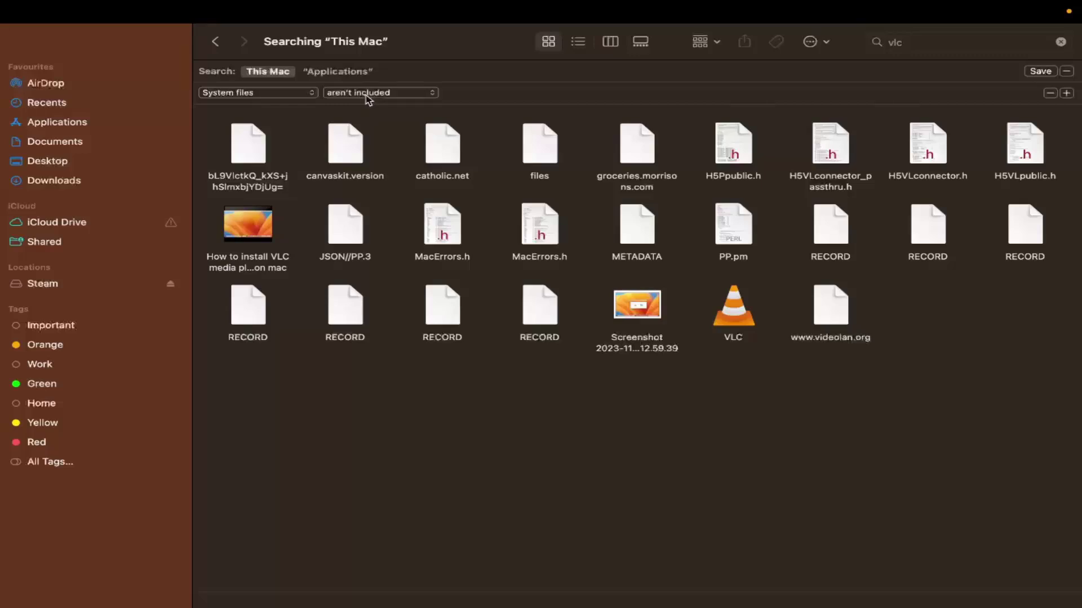
{"action": "left_click", "coordinate": [366, 95]}
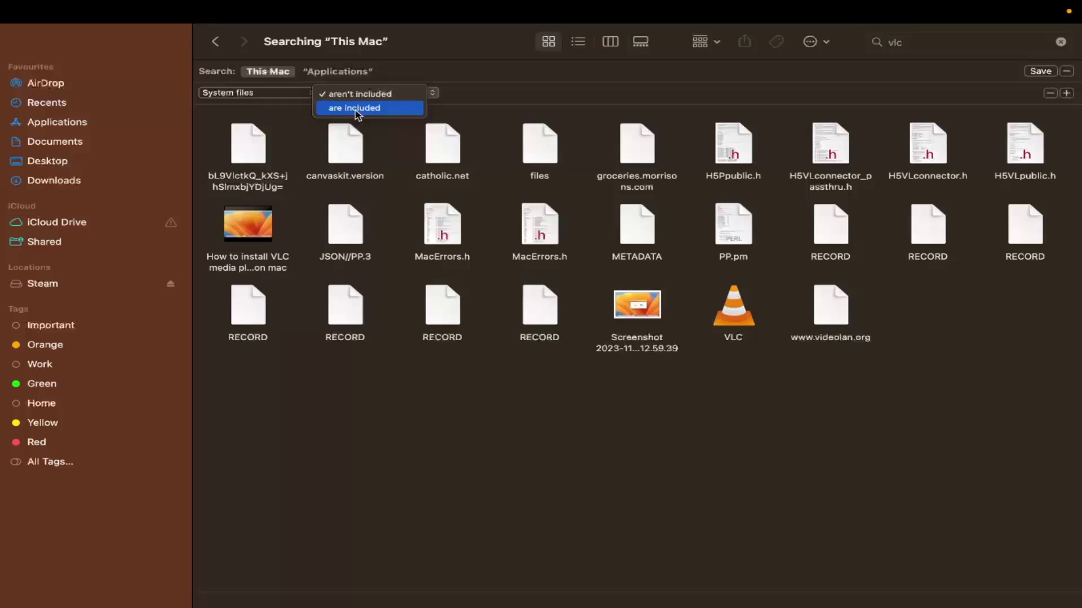
{"action": "left_click", "coordinate": [357, 110]}
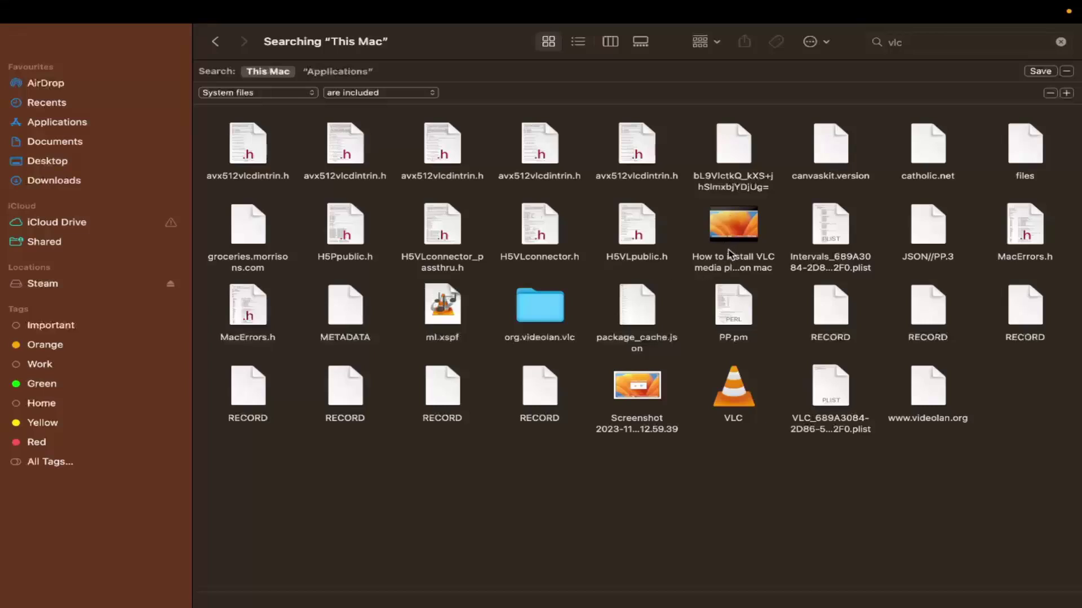
Step: Move all search results except the VLC installation video and the screenshot to the Bin, authorising it with the account password
{"action": "mouse_move", "coordinate": [726, 248]}
{"action": "left_click", "coordinate": [634, 403]}
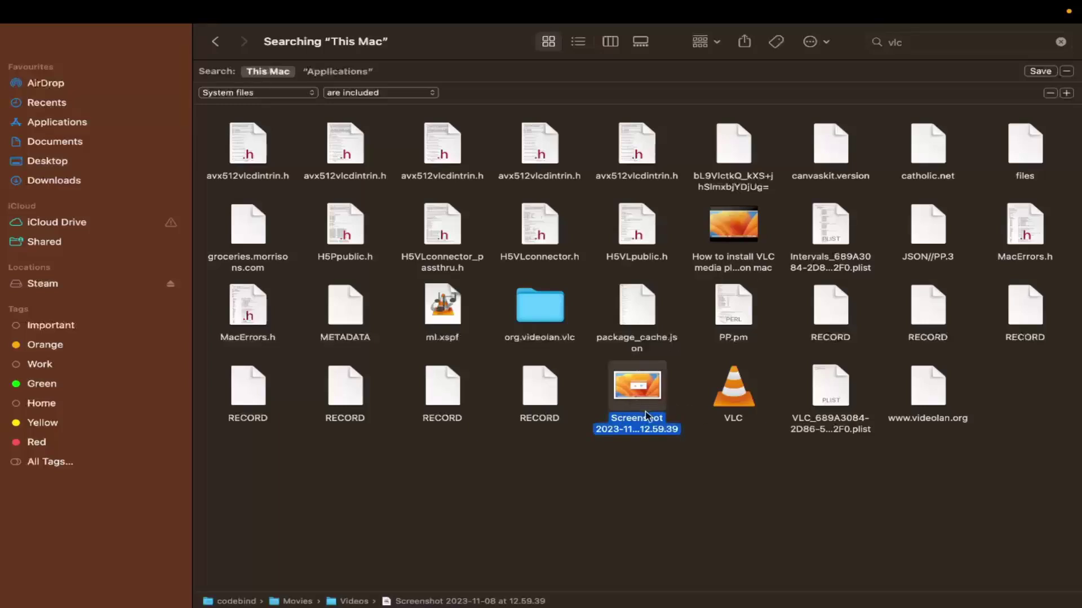
{"action": "left_click", "coordinate": [830, 483]}
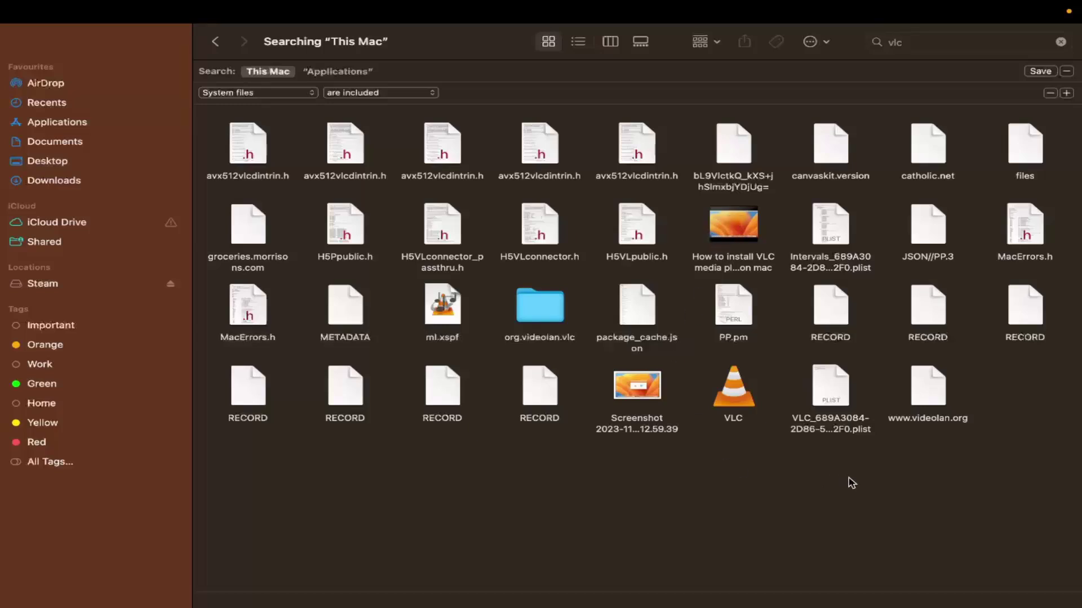
{"action": "key", "text": "cmd+a"}
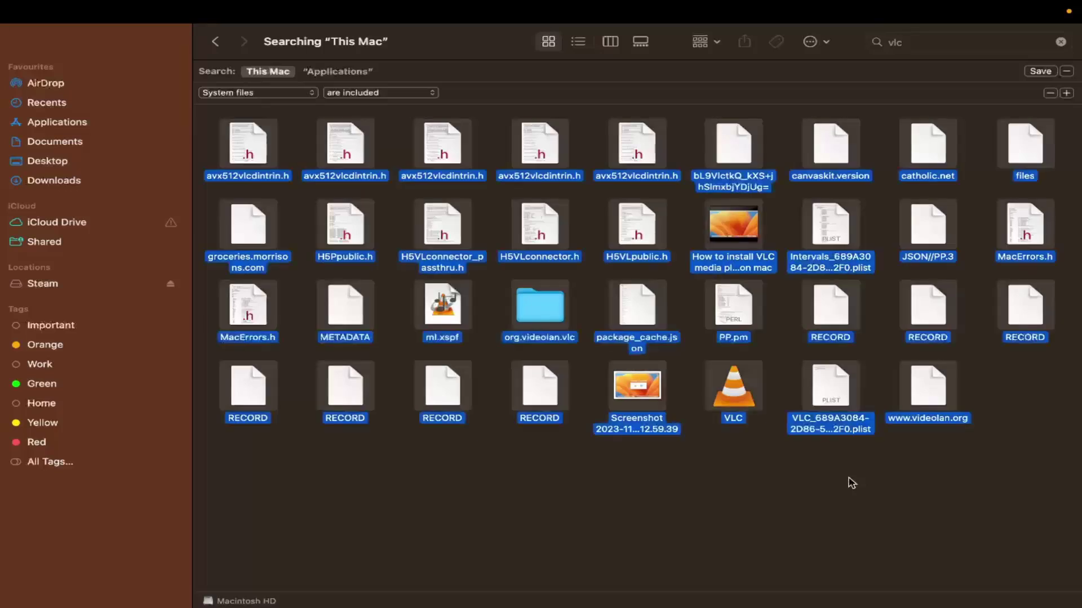
{"action": "left_click", "coordinate": [631, 389], "text": "super"}
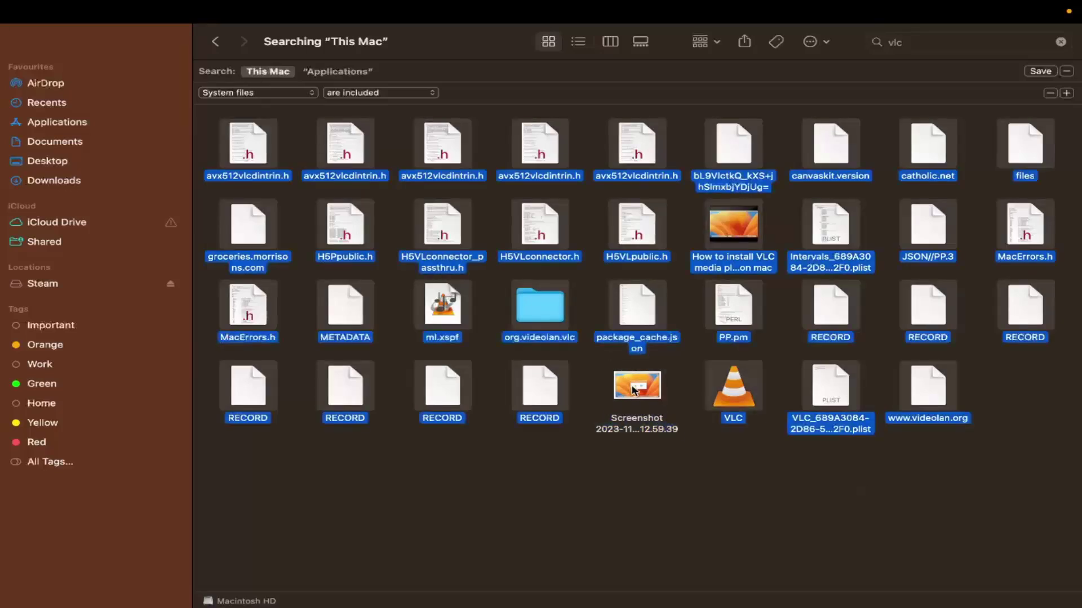
{"action": "left_click", "coordinate": [726, 240], "text": "super"}
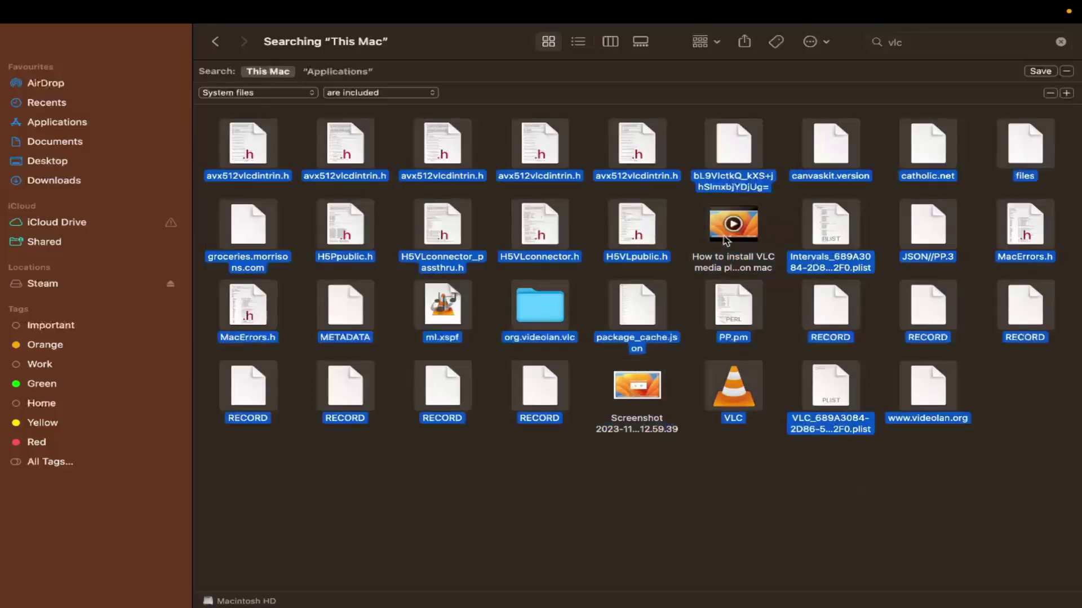
{"action": "right_click", "coordinate": [635, 247]}
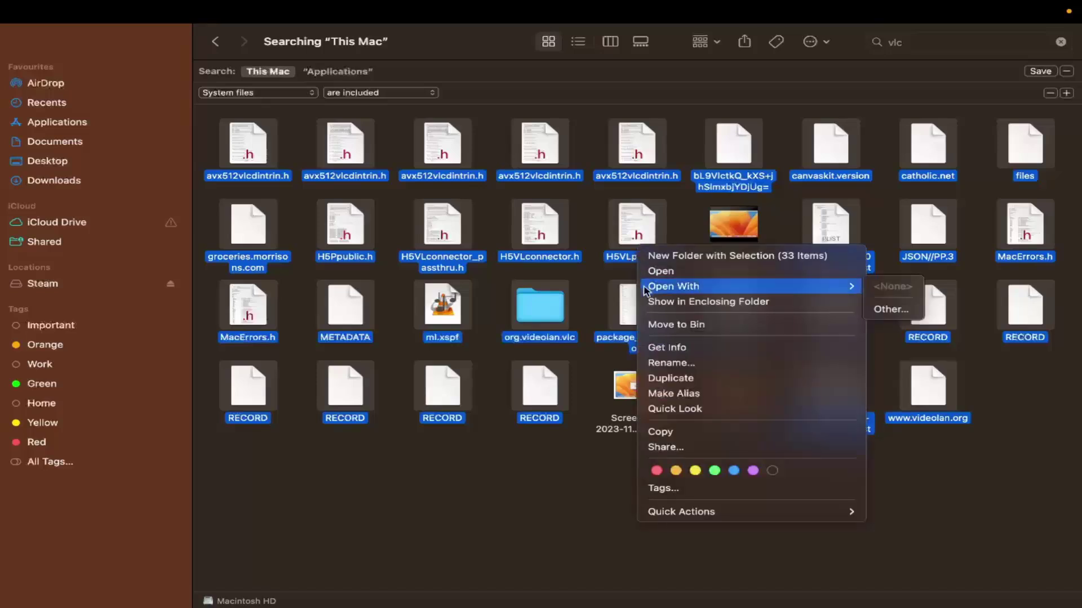
{"action": "left_click", "coordinate": [658, 325]}
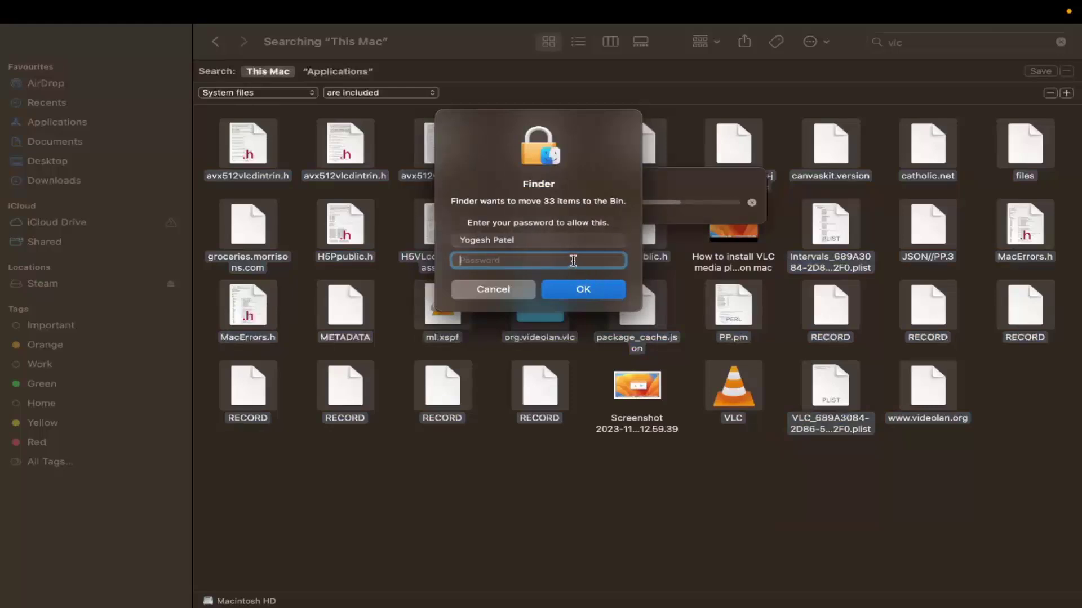
{"action": "type", "text": "••••••"}
{"action": "left_click", "coordinate": [586, 289]}
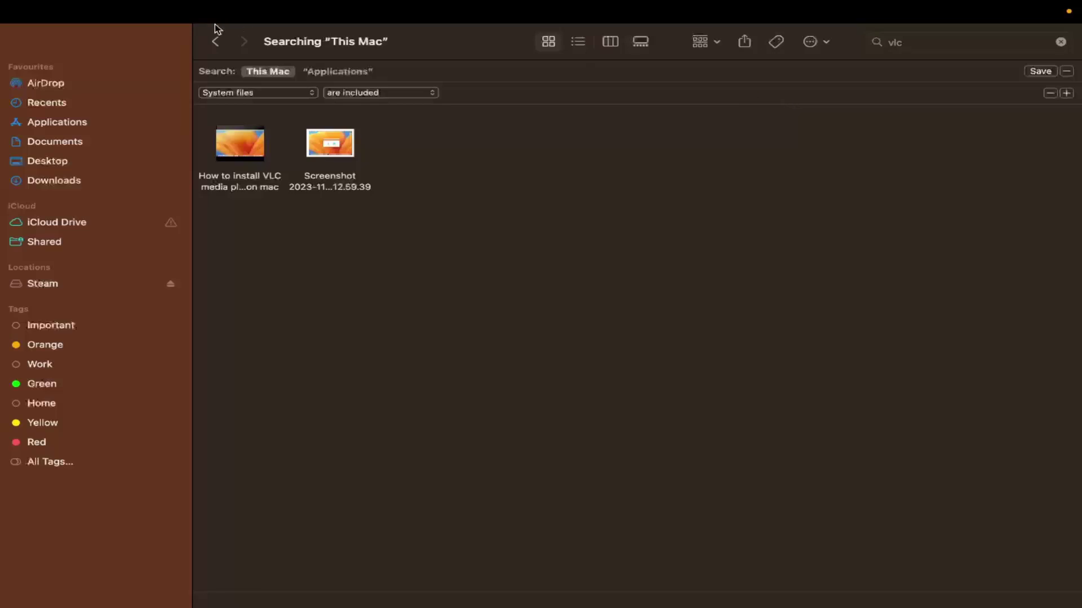
{"action": "mouse_move", "coordinate": [28, 11]}
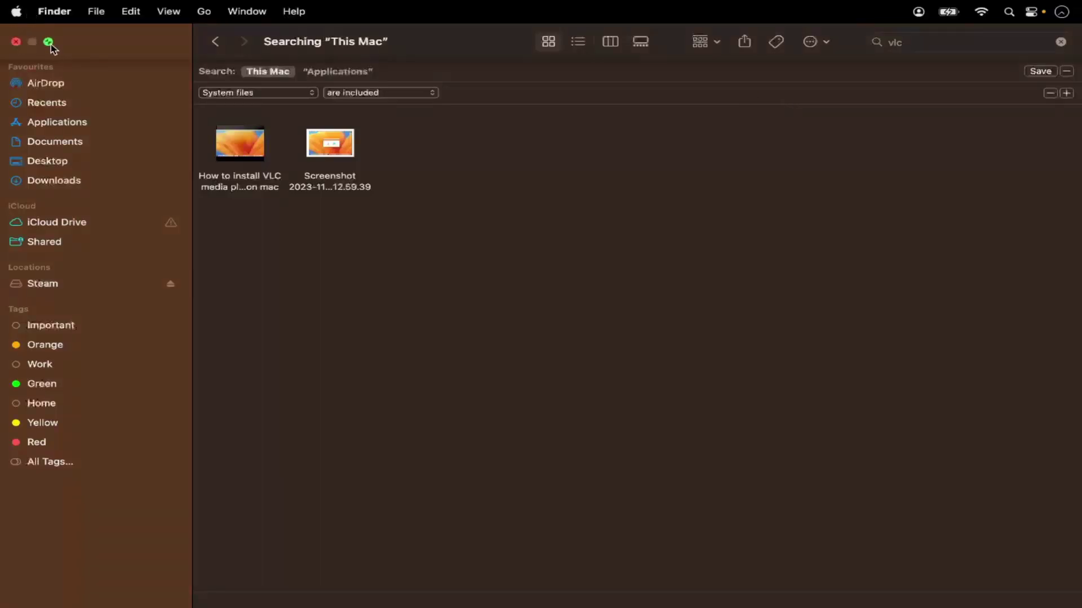
Step: Take the search window out of full screen, open the Bin to view its contents, and return to the search window
{"action": "left_click", "coordinate": [49, 42]}
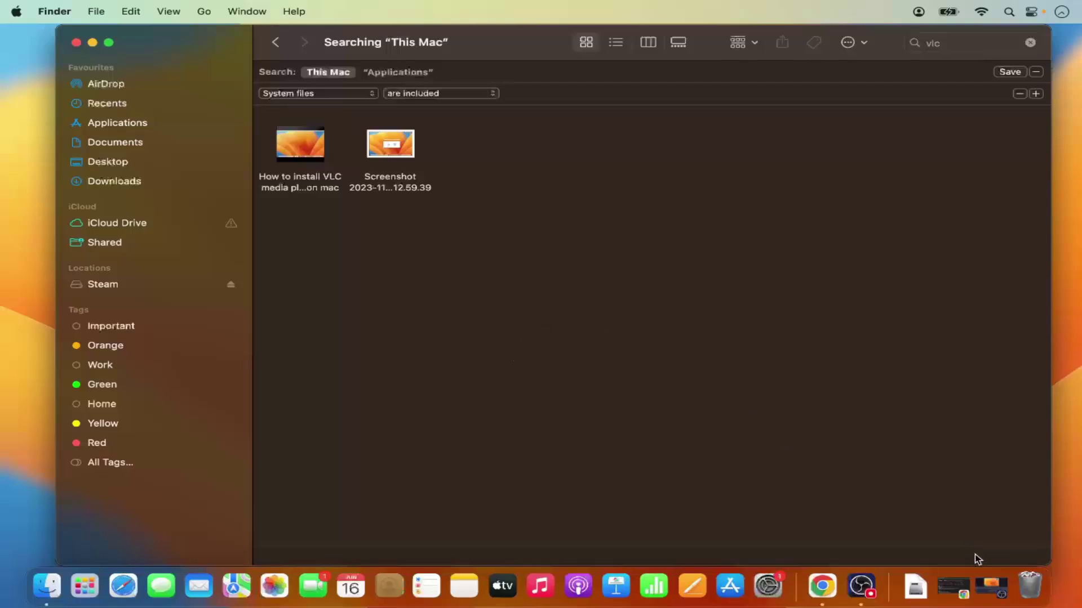
{"action": "left_click", "coordinate": [1028, 587]}
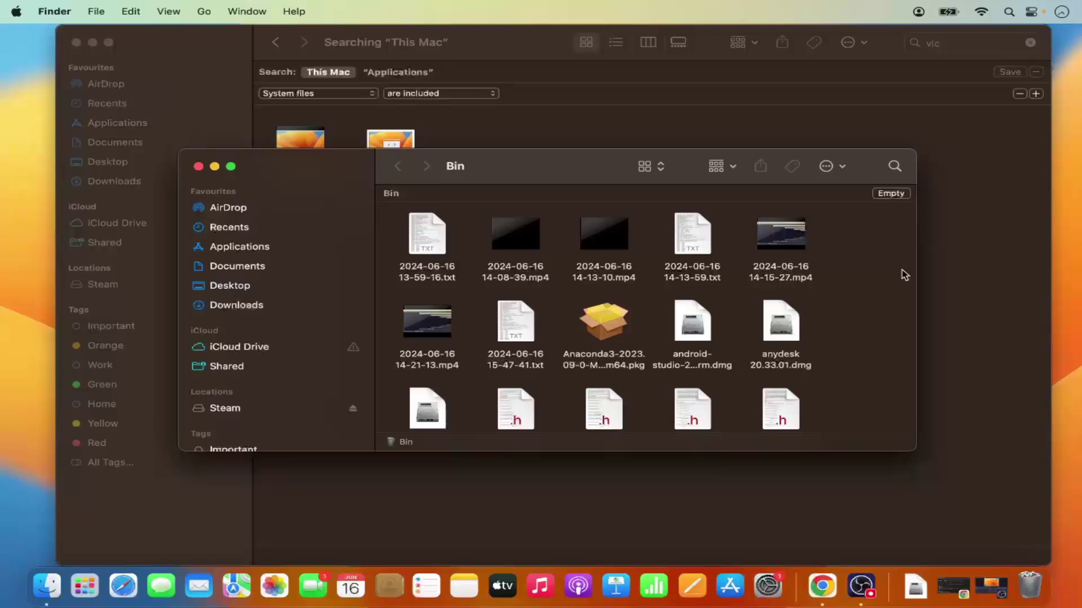
{"action": "left_click", "coordinate": [955, 265]}
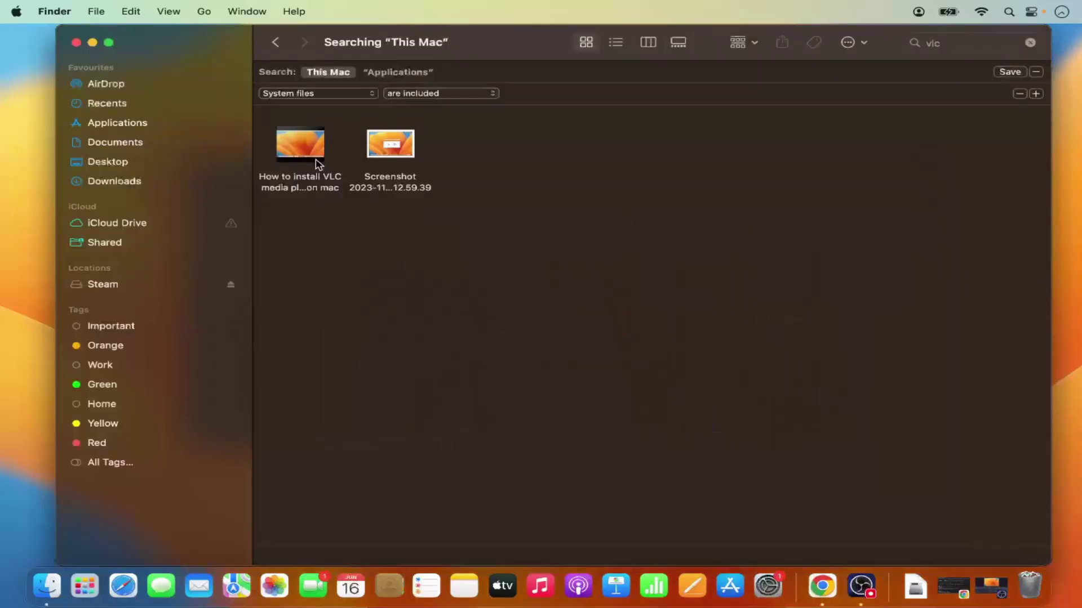
Step: Go to the Applications folder and search for "vlc" to check for remaining items, dismissing the search suggestions
{"action": "left_click", "coordinate": [130, 123]}
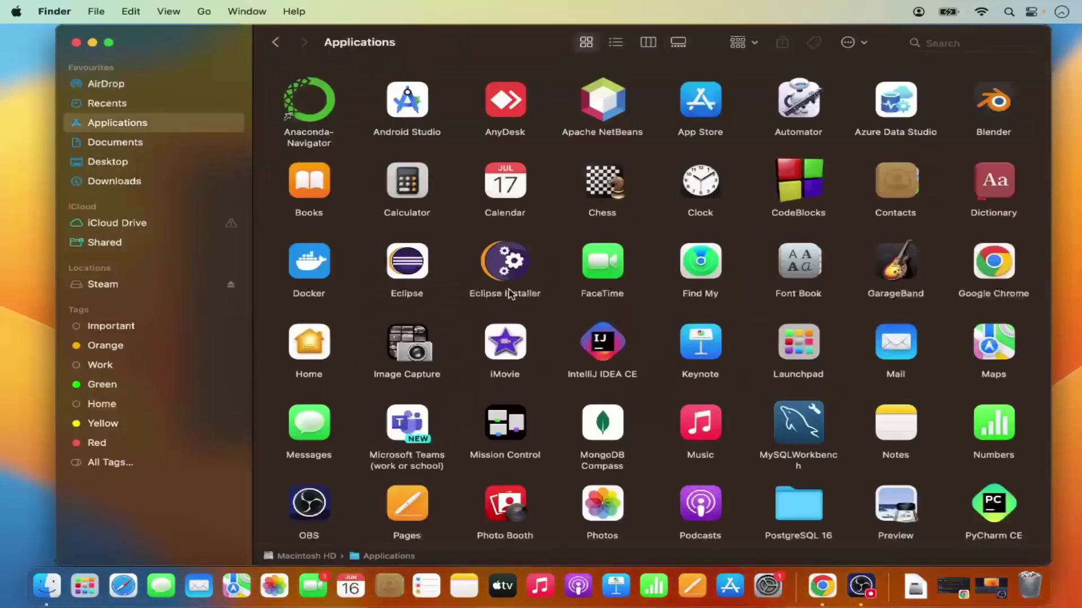
{"action": "left_click", "coordinate": [949, 49]}
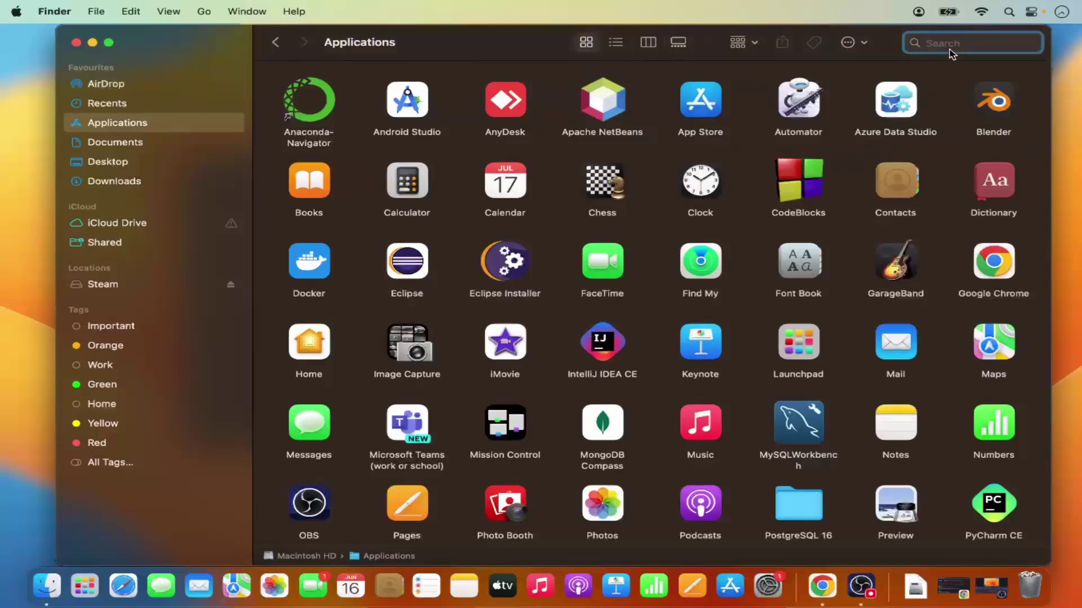
{"action": "type", "text": "vlc"}
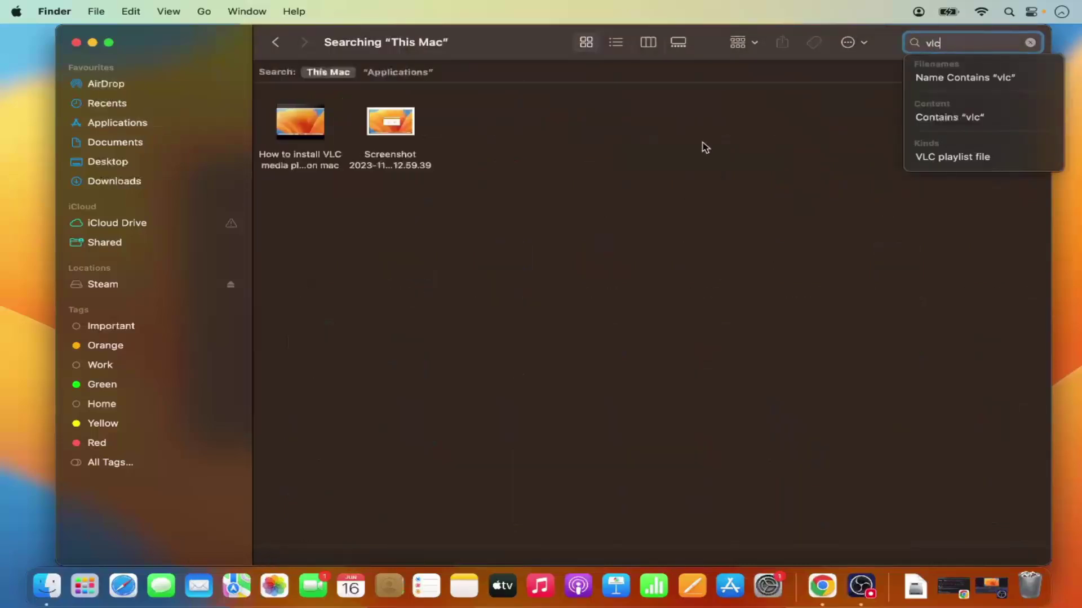
{"action": "left_click", "coordinate": [704, 148]}
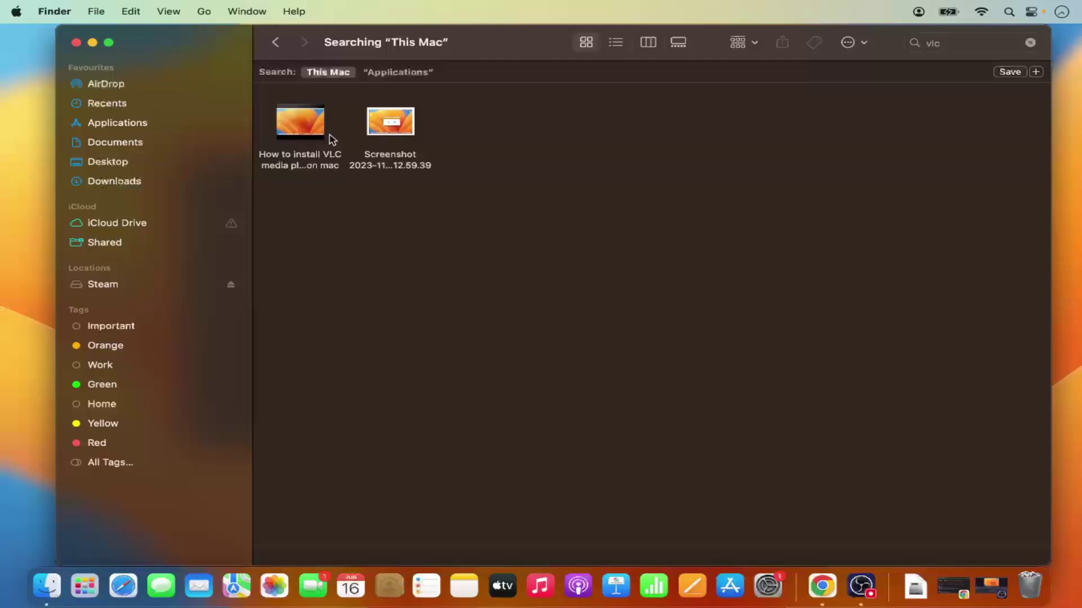